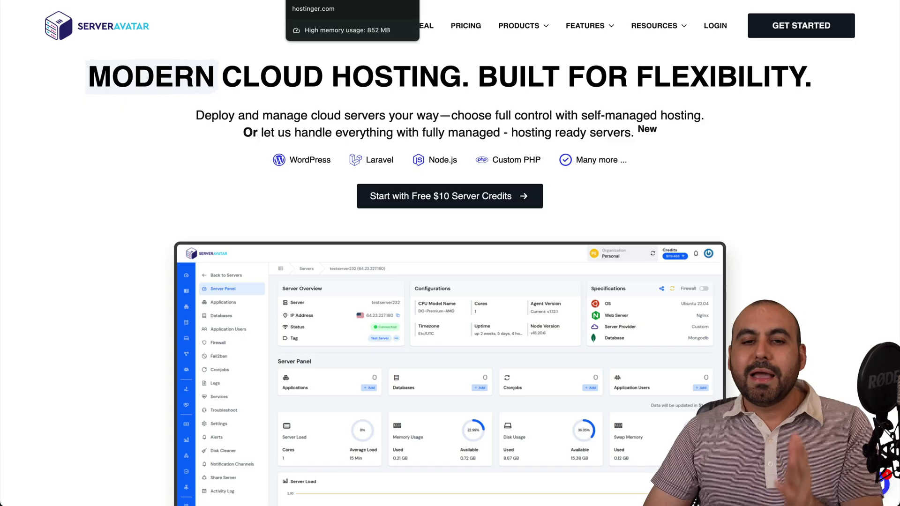
# Switch to the browser tab showing the Hostinger homepage
pyautogui.click(328, 1)
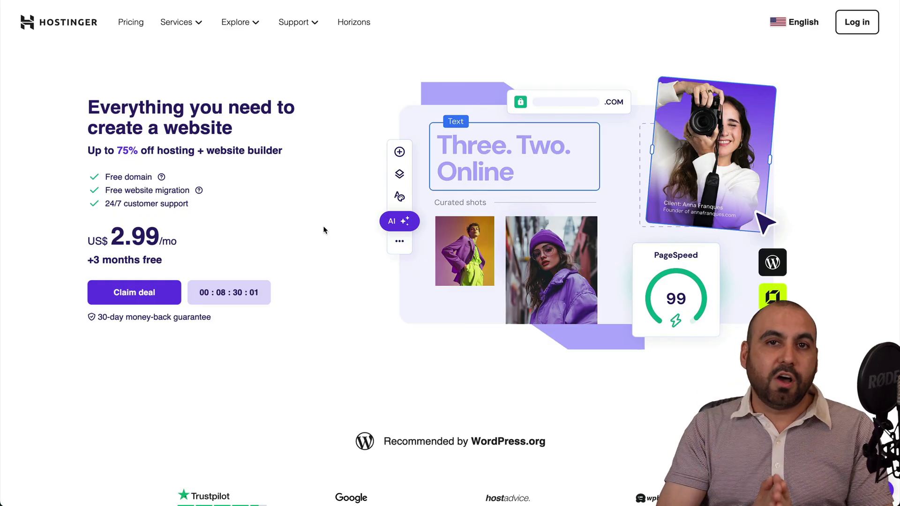
# Go to Hostinger's VPS hosting page and view the KVM plan pricing cards
pyautogui.click(190, 23)
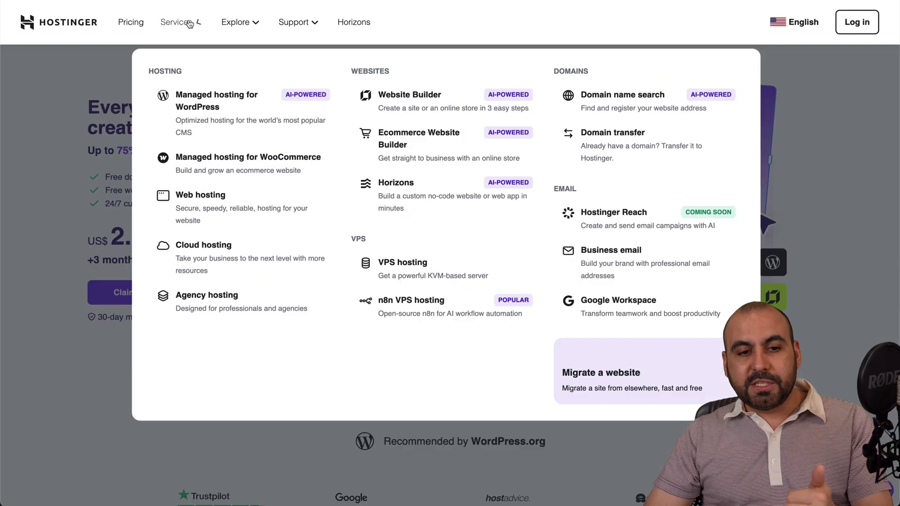
pyautogui.click(385, 264)
pyautogui.scroll(-10, 384, 346)
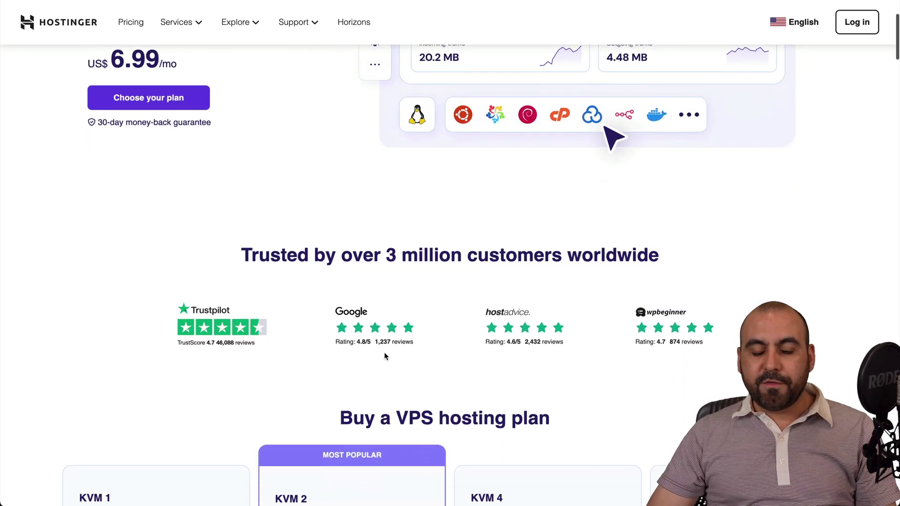
pyautogui.scroll(1, 383, 356)
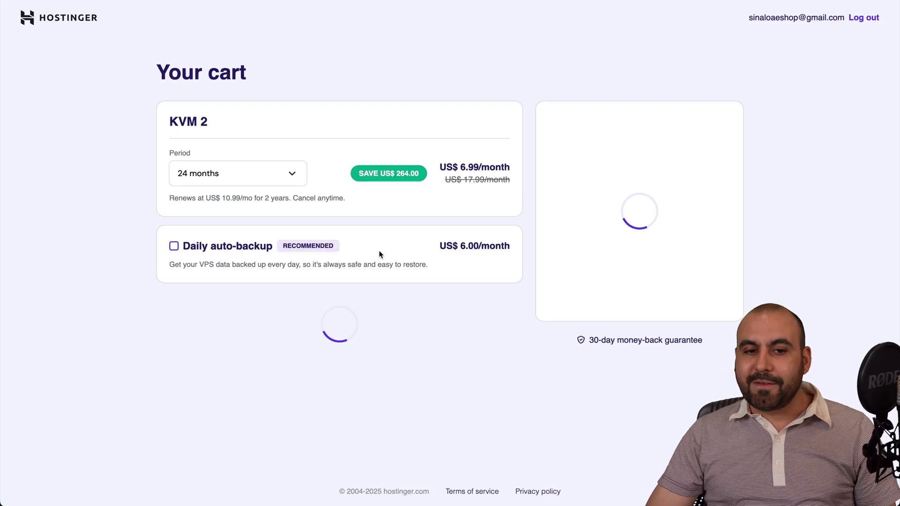
# Keep the 24-month period and apply coupon SAASMASTER for 10% off, subtotal US$ 150.98
pyautogui.click(293, 174)
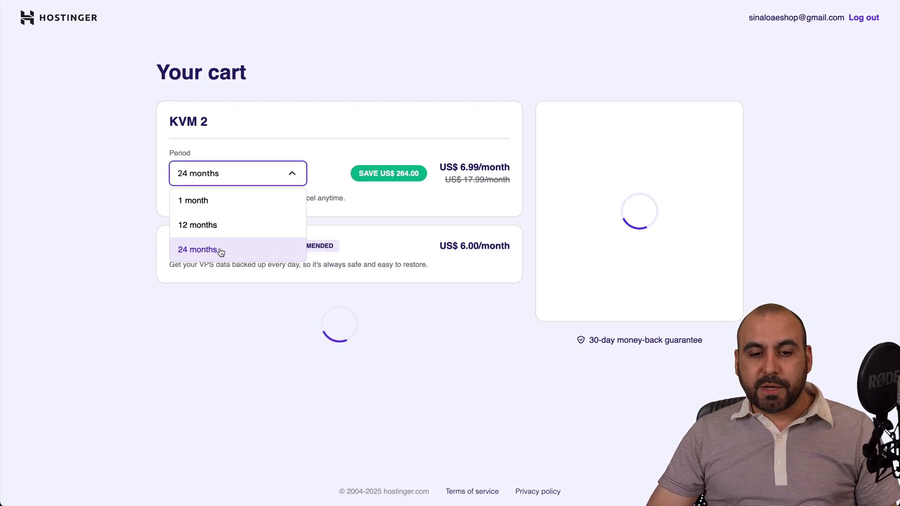
pyautogui.click(309, 213)
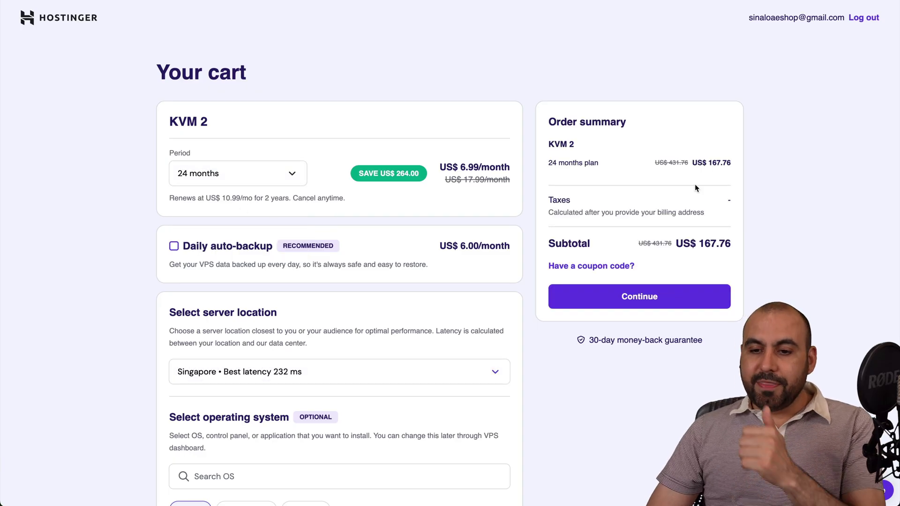
pyautogui.click(602, 266)
pyautogui.click(591, 307)
pyautogui.write('SAASAMA')
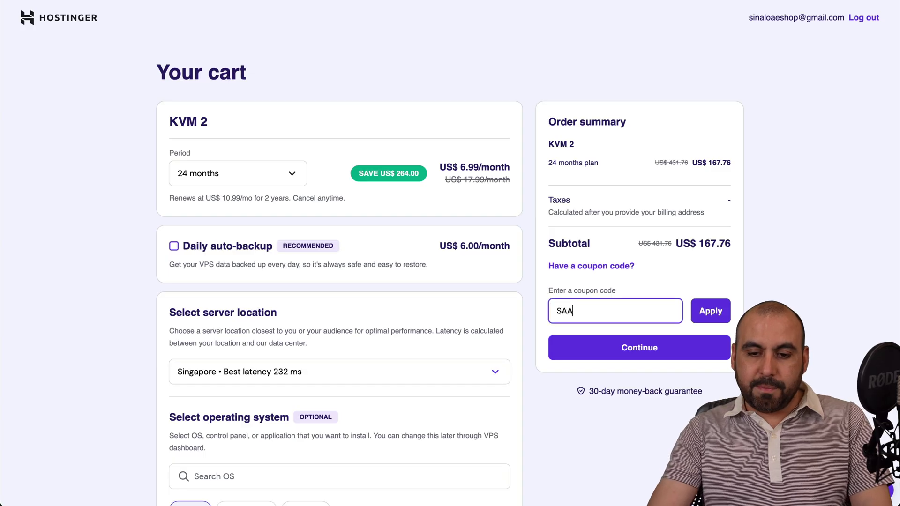
pyautogui.press('BackSpace')
pyautogui.press('BackSpace')
pyautogui.press('BackSpace')
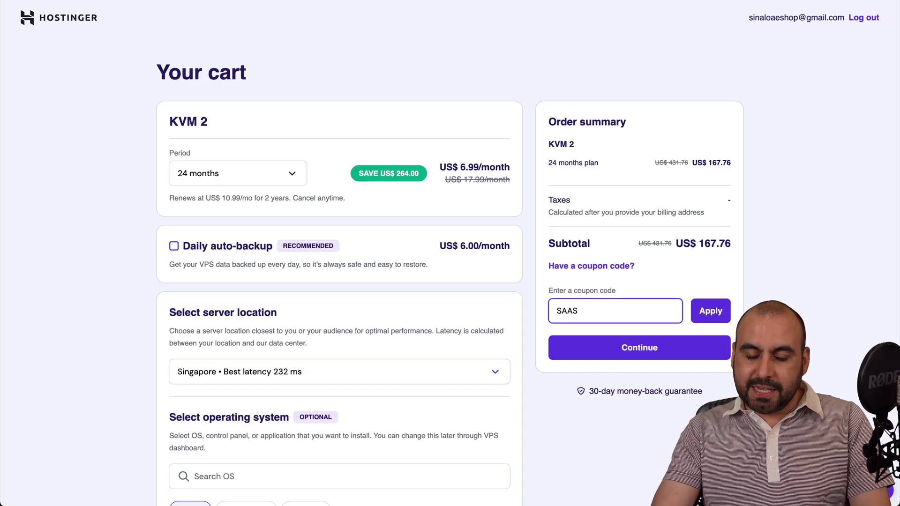
pyautogui.write('MASTER')
pyautogui.click(703, 310)
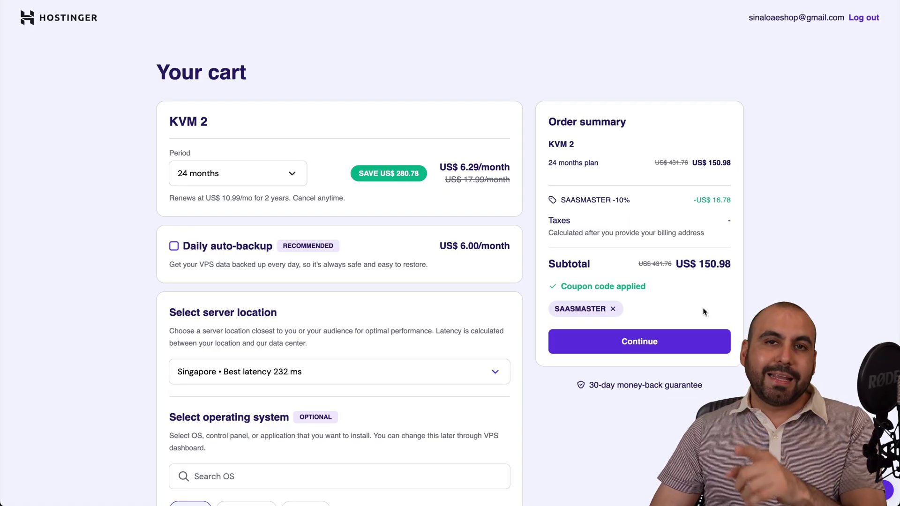
pyautogui.scroll(-5, 702, 307)
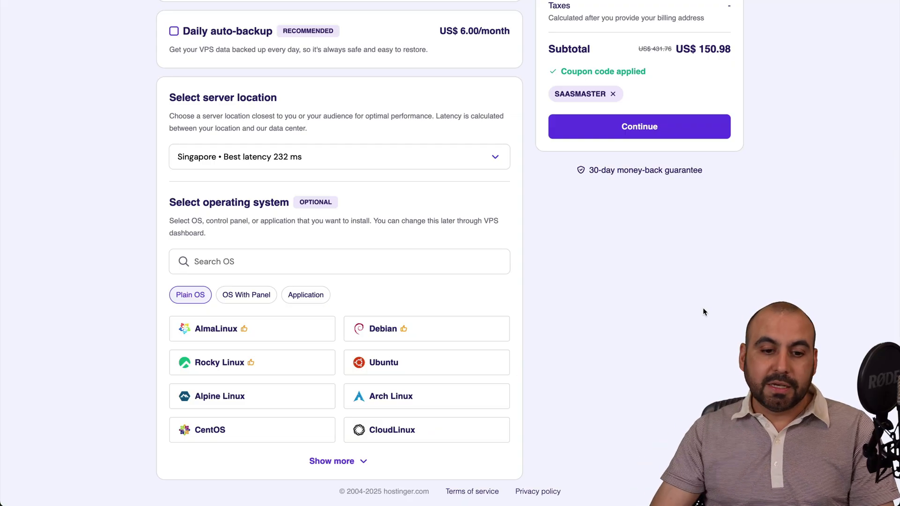
# Select ServerAvatar Lite under OS With Panel, confirm it, and continue checkout
pyautogui.click(255, 300)
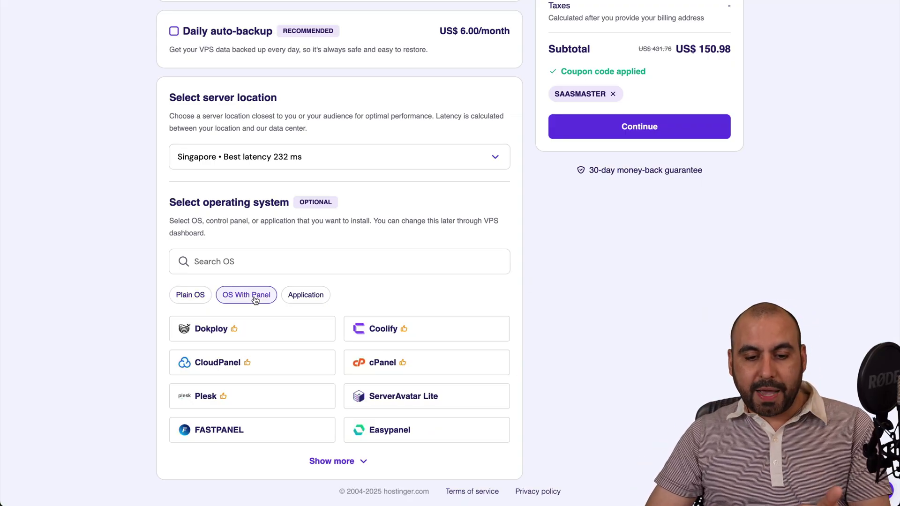
pyautogui.click(407, 399)
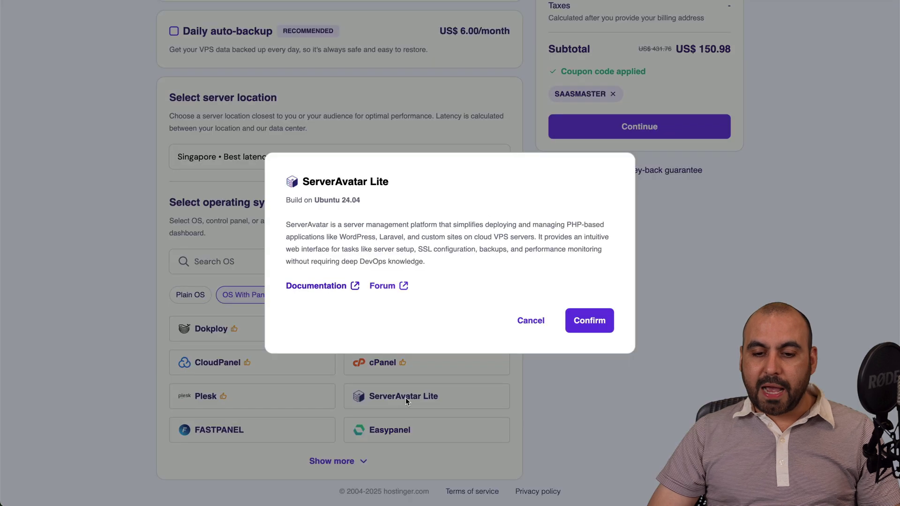
pyautogui.click(602, 325)
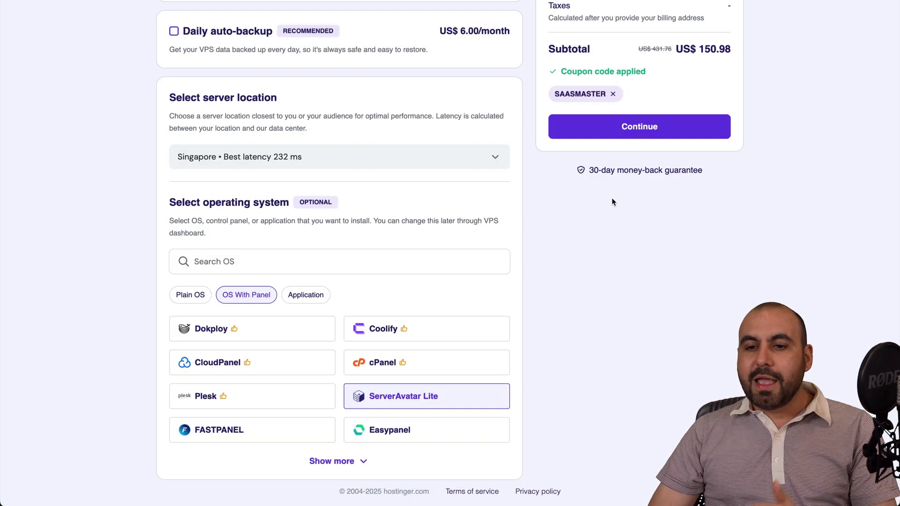
pyautogui.scroll(5, 612, 198)
pyautogui.click(621, 342)
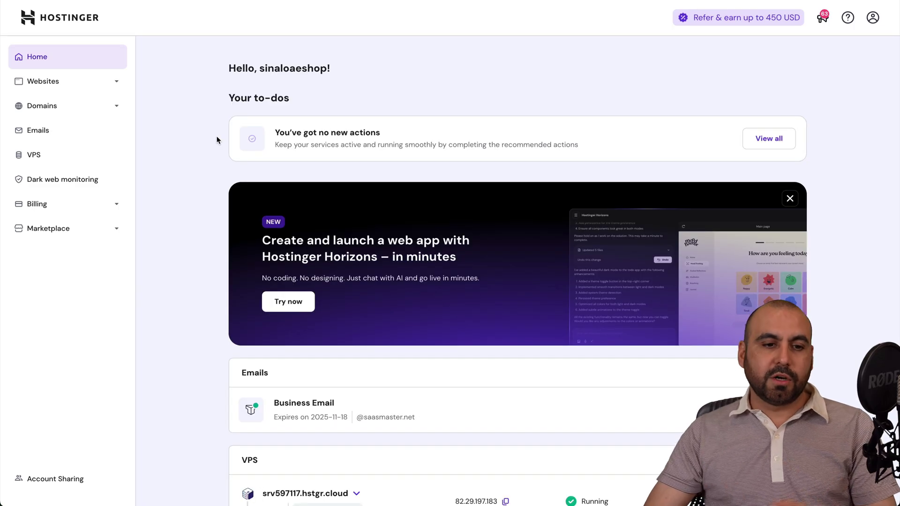
# View srv740196's panel OS options and ServerAvatar Lite details without changing the OS
pyautogui.click(71, 157)
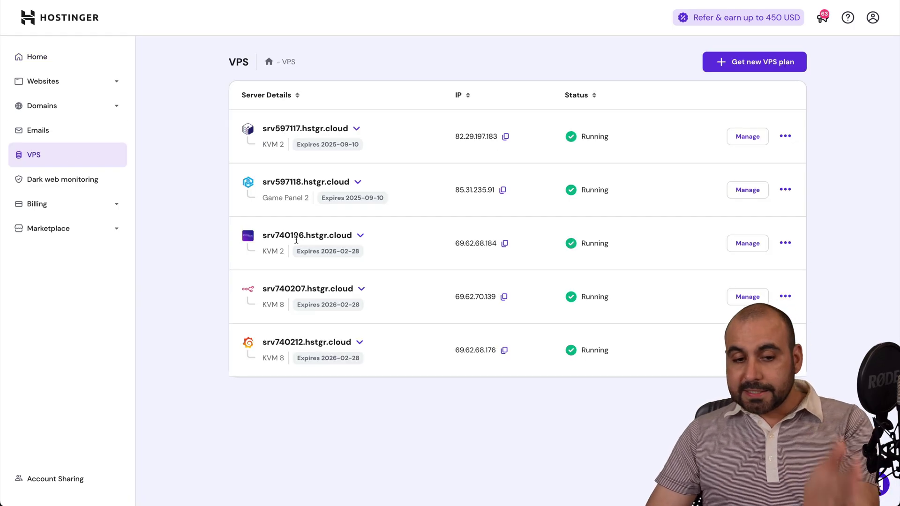
pyautogui.click(740, 244)
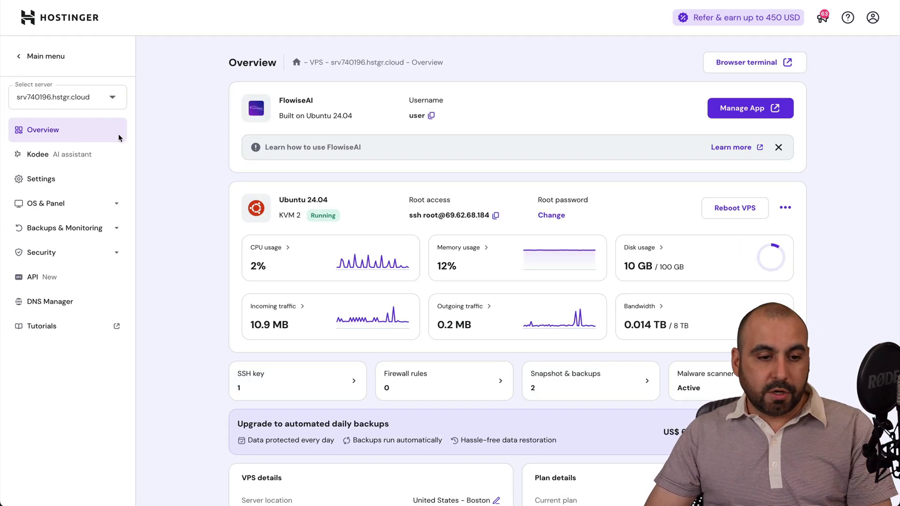
pyautogui.click(52, 204)
pyautogui.click(74, 237)
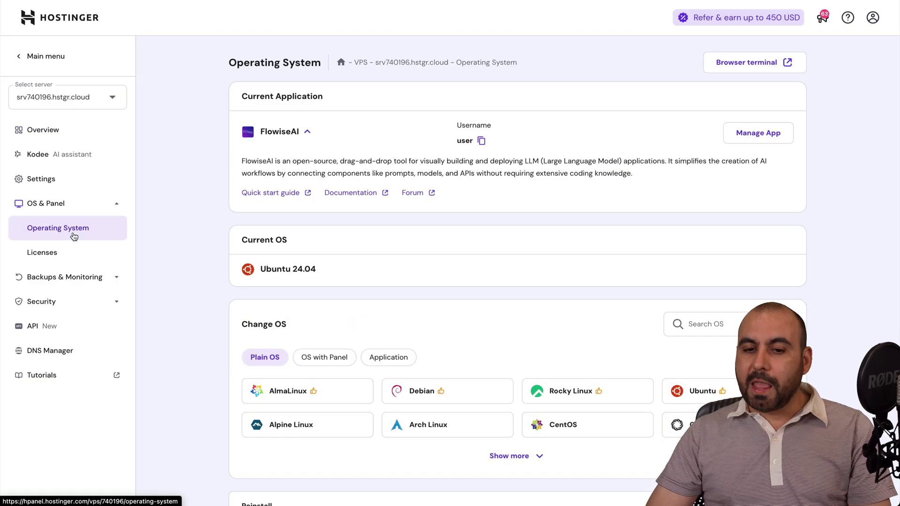
pyautogui.click(331, 359)
pyautogui.scroll(-3, 459, 358)
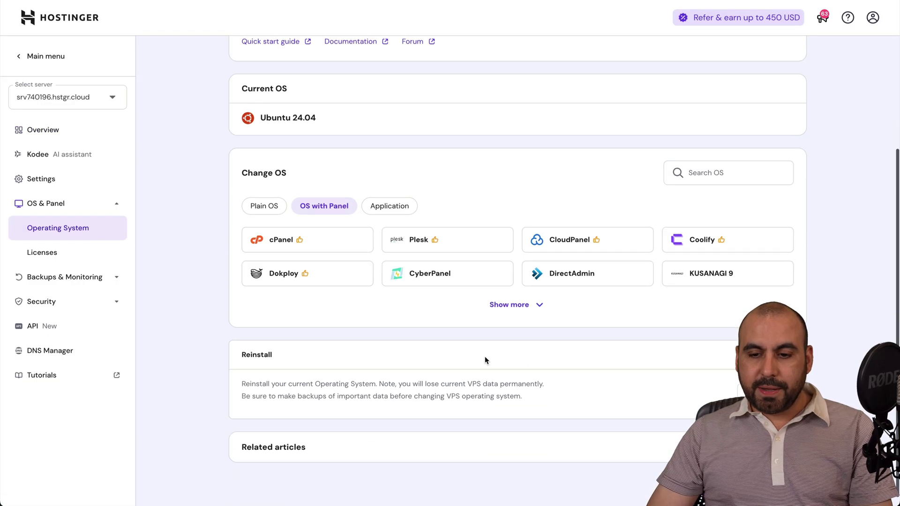
pyautogui.click(513, 304)
pyautogui.click(689, 335)
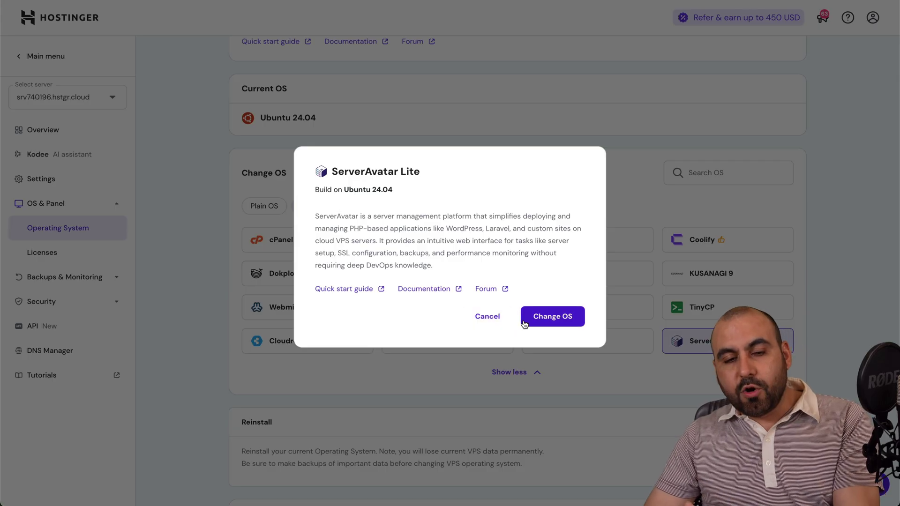
pyautogui.click(488, 323)
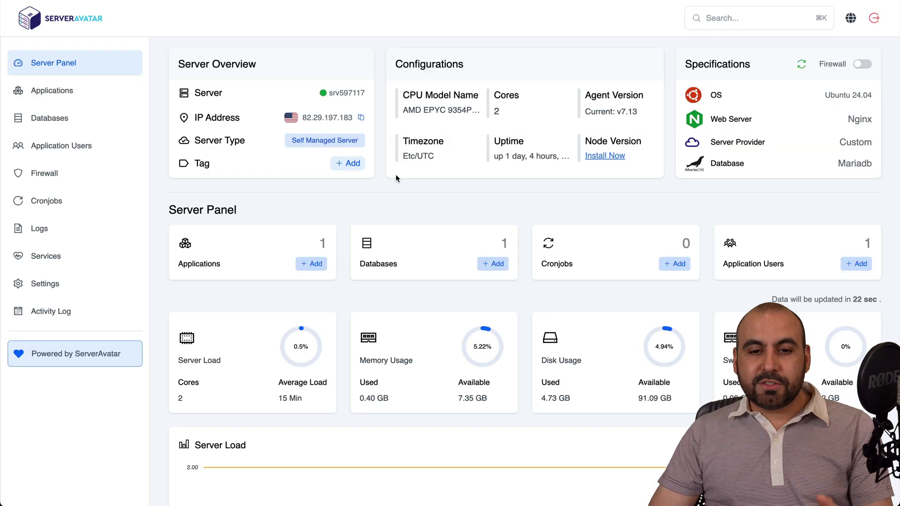
# Review the ServerAvatar Lite versus full comparison, then return to the Server Panel overview
pyautogui.click(121, 353)
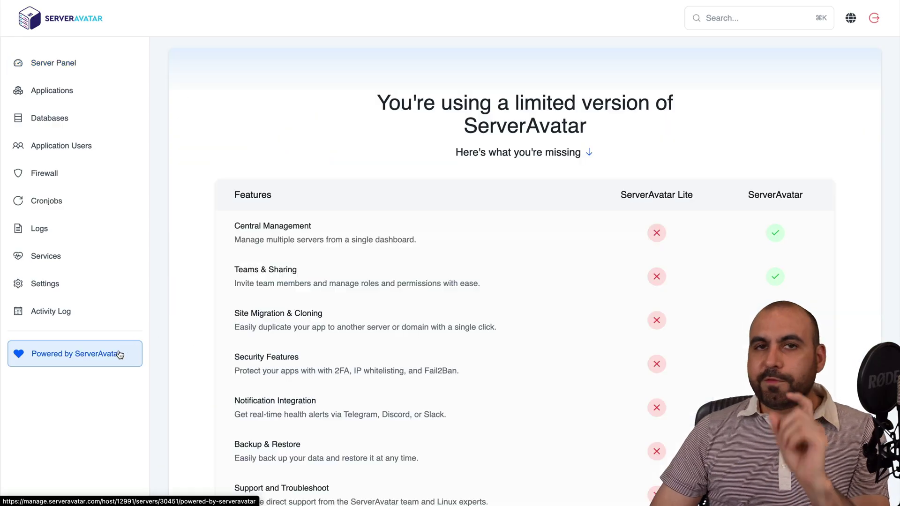
pyautogui.scroll(-2, 399, 369)
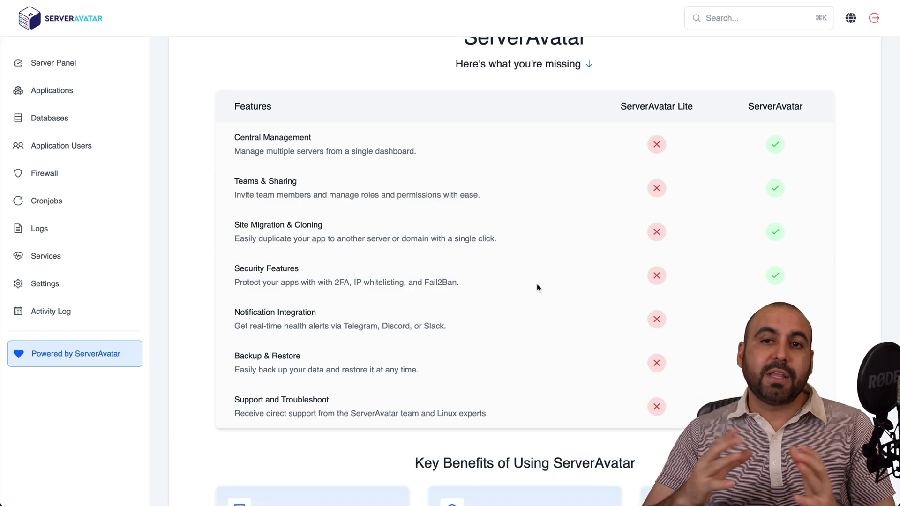
pyautogui.scroll(2, 537, 284)
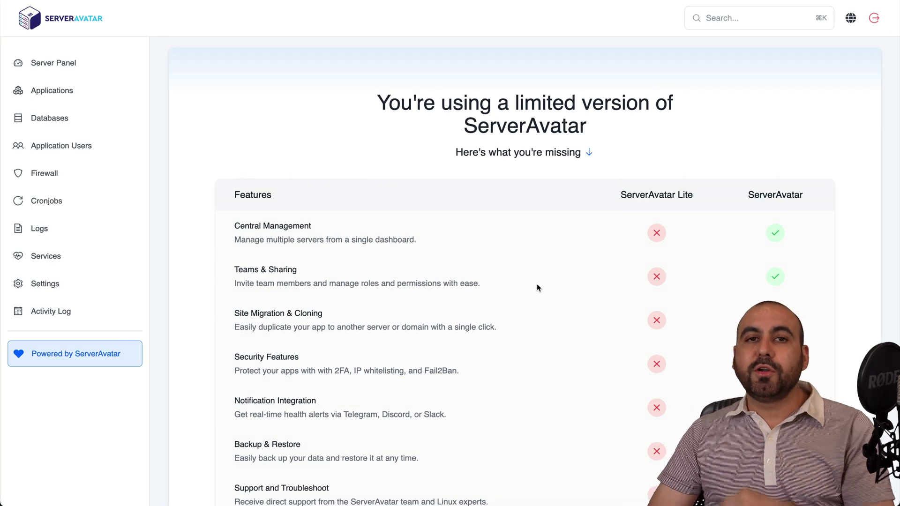
pyautogui.click(95, 71)
# Start a new application named sdfdsf on sdfsdfsdfsd.com using One Click WordPress
pyautogui.click(87, 93)
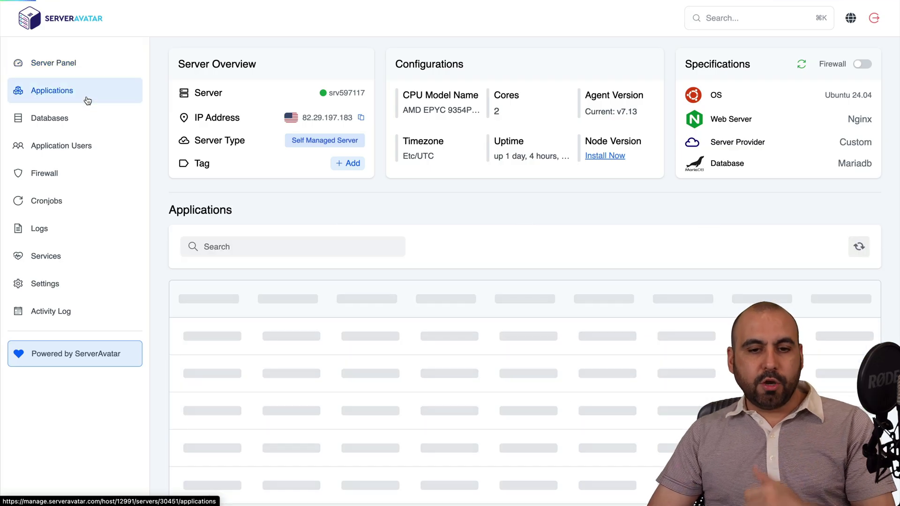
pyautogui.click(811, 247)
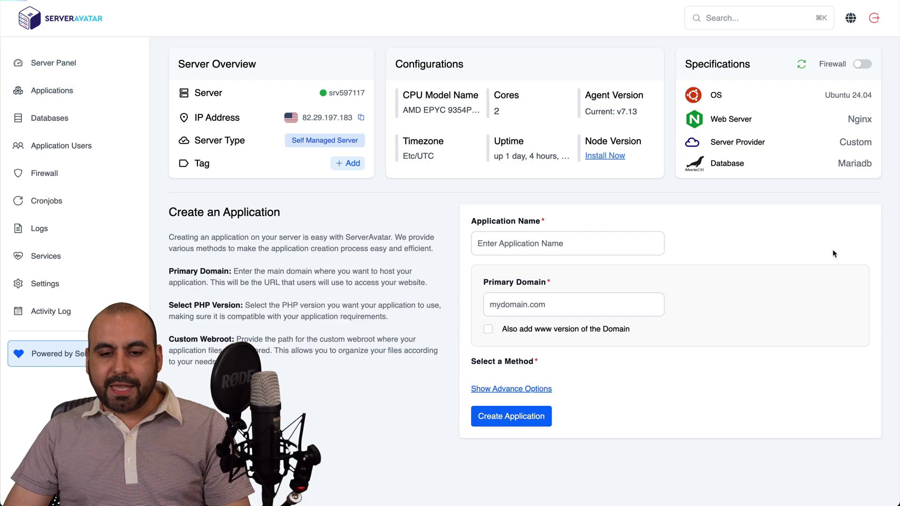
pyautogui.write('sdfdsff')
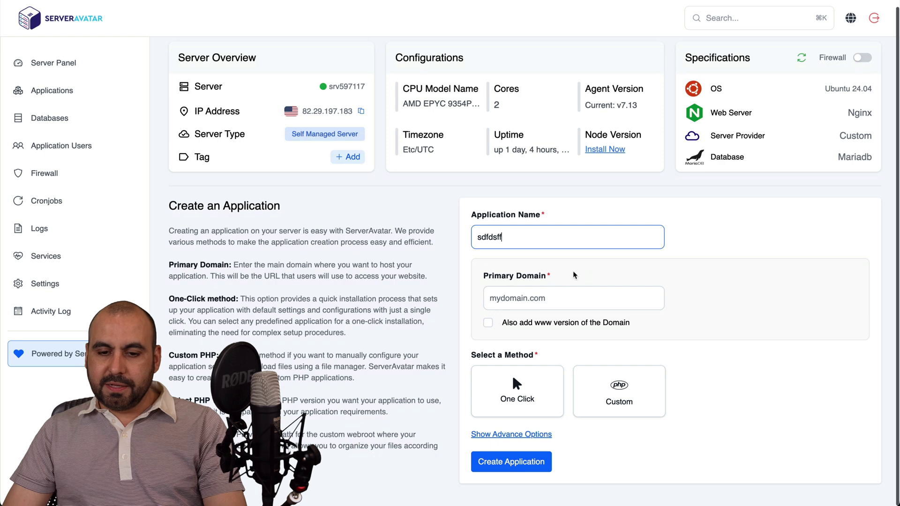
pyautogui.click(544, 300)
pyautogui.write('sdfsdfsdfsd.com')
pyautogui.scroll(-1, 544, 306)
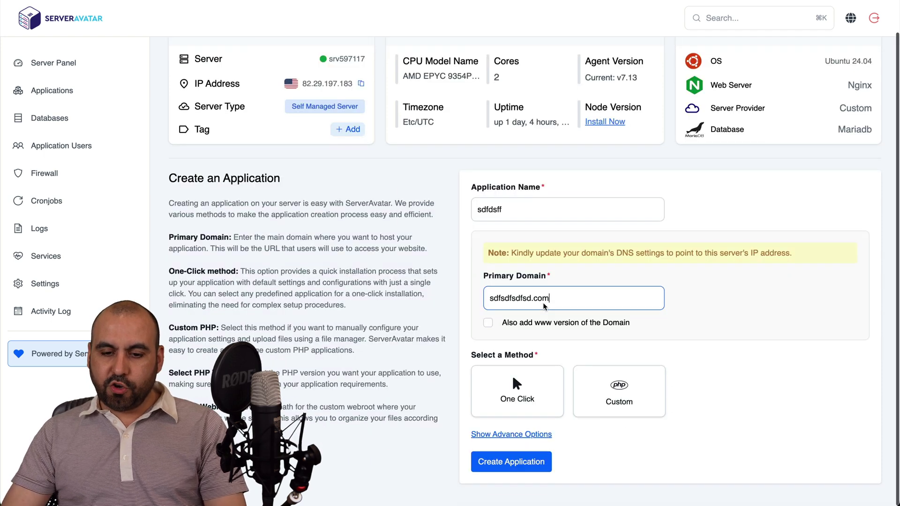
pyautogui.click(521, 398)
pyautogui.scroll(-5, 750, 398)
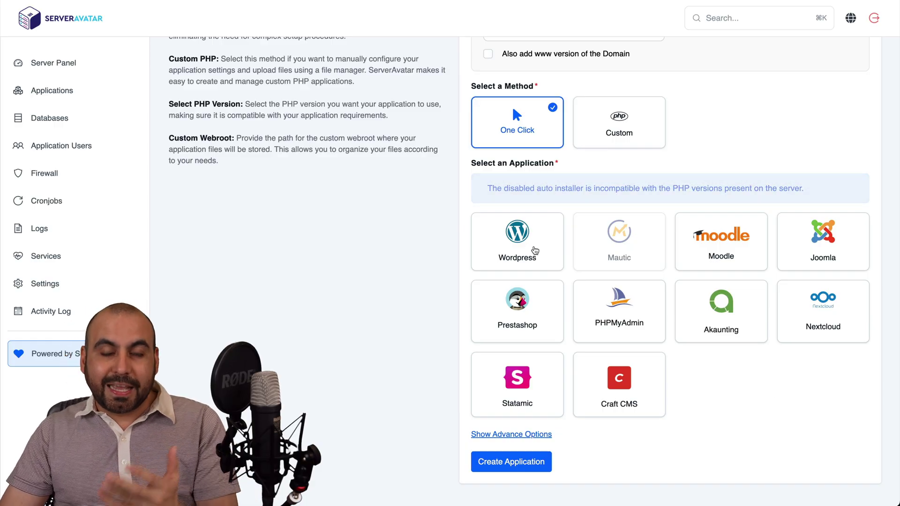
pyautogui.click(535, 251)
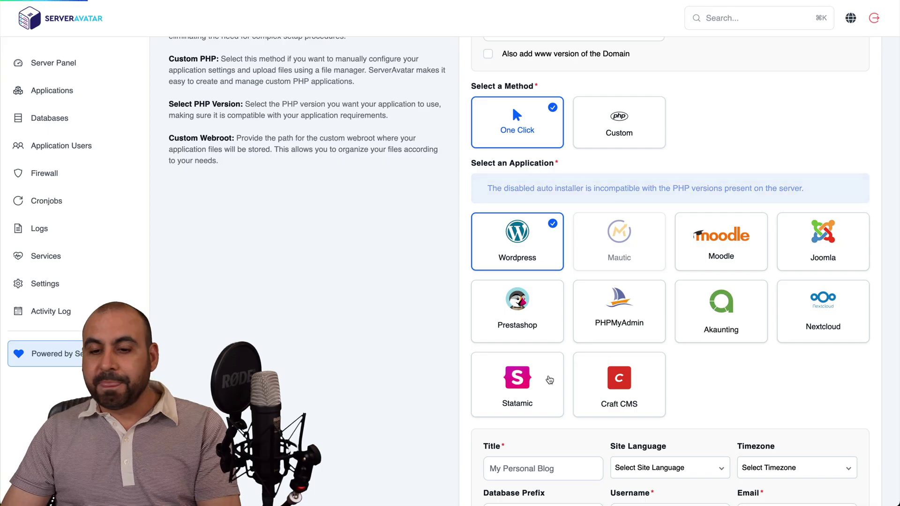
pyautogui.scroll(-4, 550, 380)
# Enter site title asdasdasd, admin username, email, password and database wdsfwsfw, then create the application
pyautogui.click(539, 299)
pyautogui.write('a')
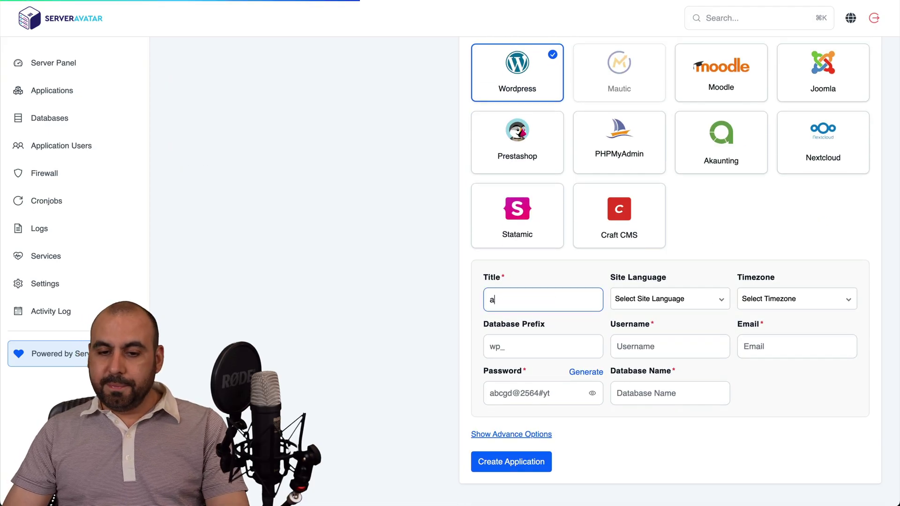
pyautogui.write('sdasdasd')
pyautogui.click(652, 347)
pyautogui.write('asdasd')
pyautogui.press('Tab')
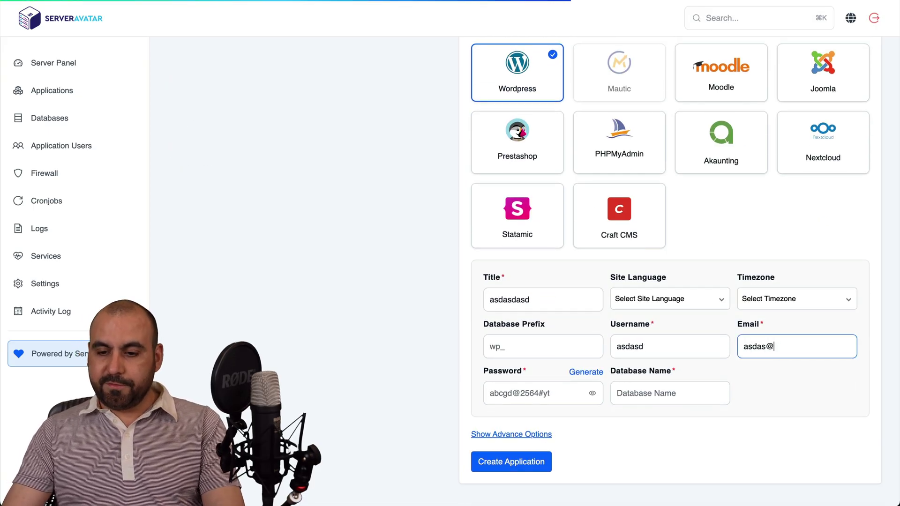
pyautogui.click(680, 394)
pyautogui.write('wdsfwsfw')
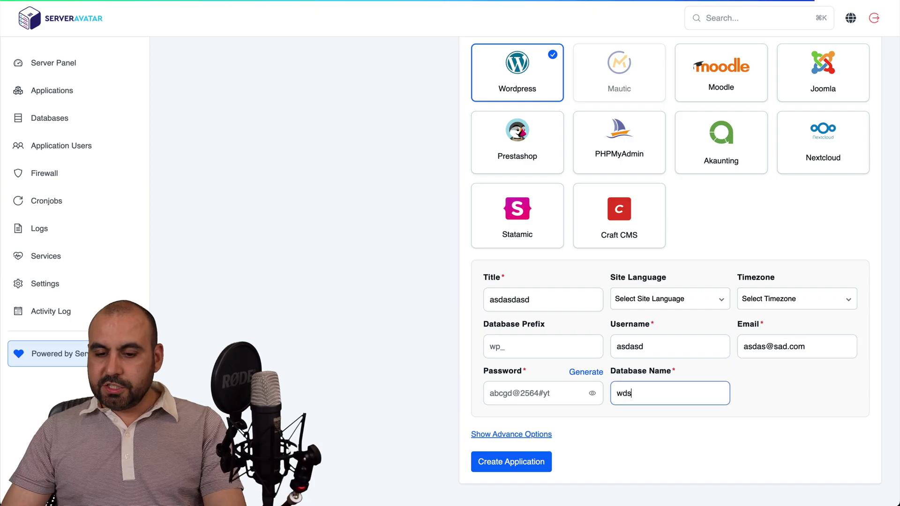
pyautogui.click(555, 395)
pyautogui.write('asdfasdfasdfasd')
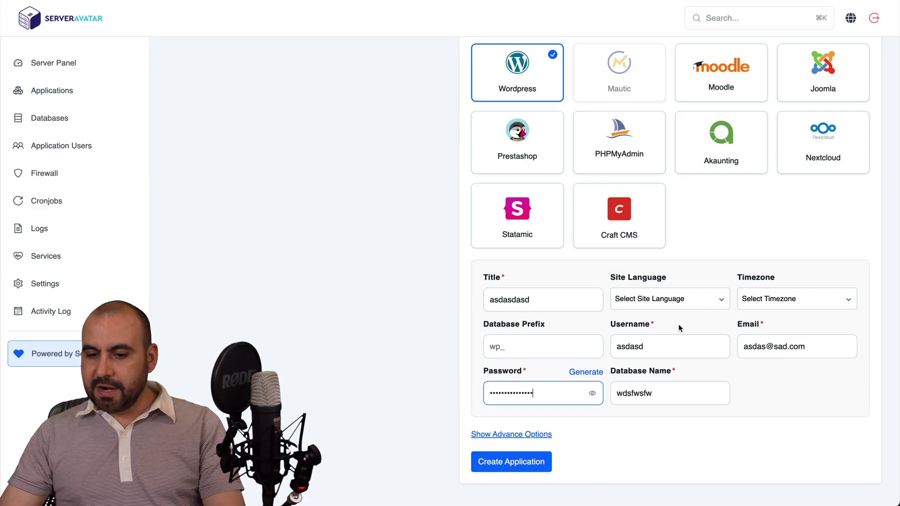
pyautogui.click(521, 464)
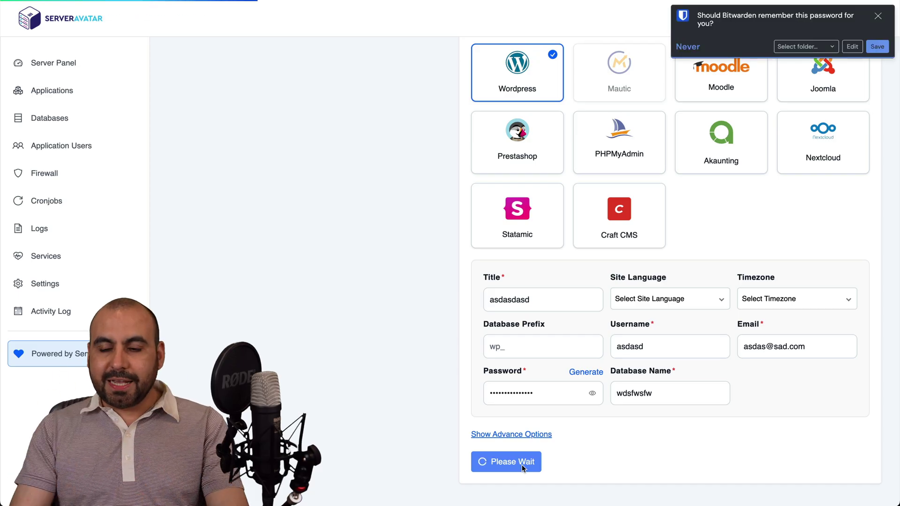
pyautogui.click(878, 15)
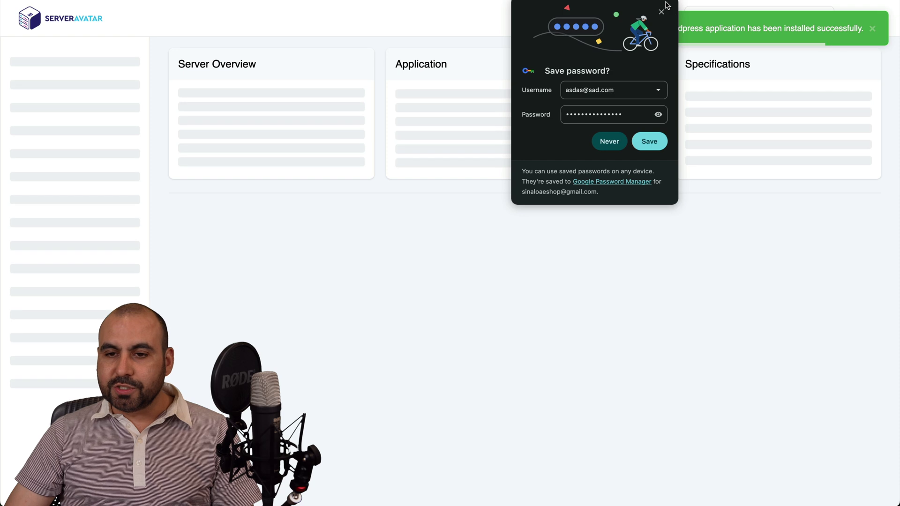
# Dismiss the save-password prompt and open the testsadasd application from the applications list
pyautogui.click(663, 14)
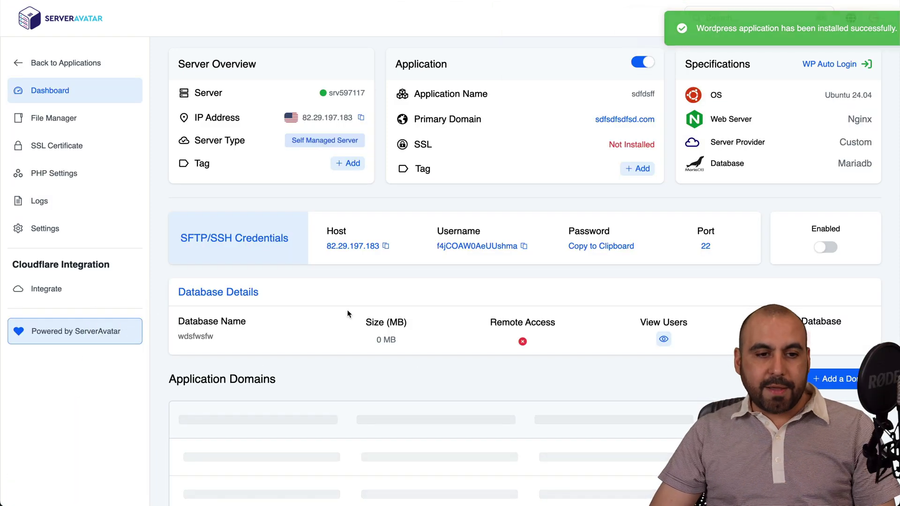
pyautogui.click(17, 65)
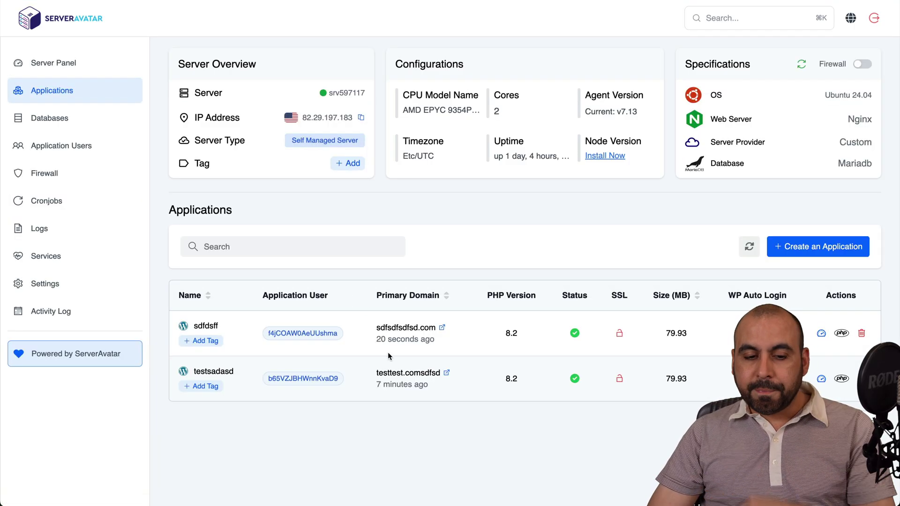
pyautogui.click(221, 372)
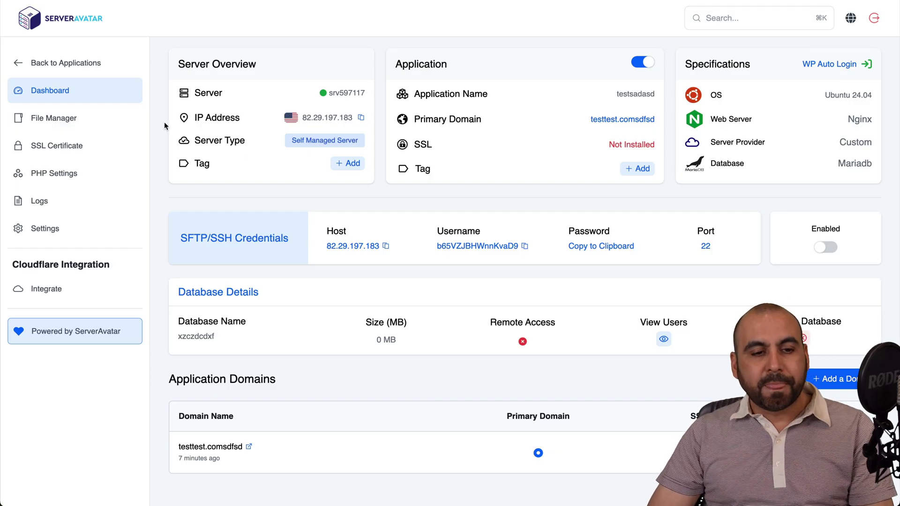
# Check testsadasd's File Manager, SSL Certificate, PHP Settings and Settings pages, then return to its dashboard
pyautogui.click(107, 119)
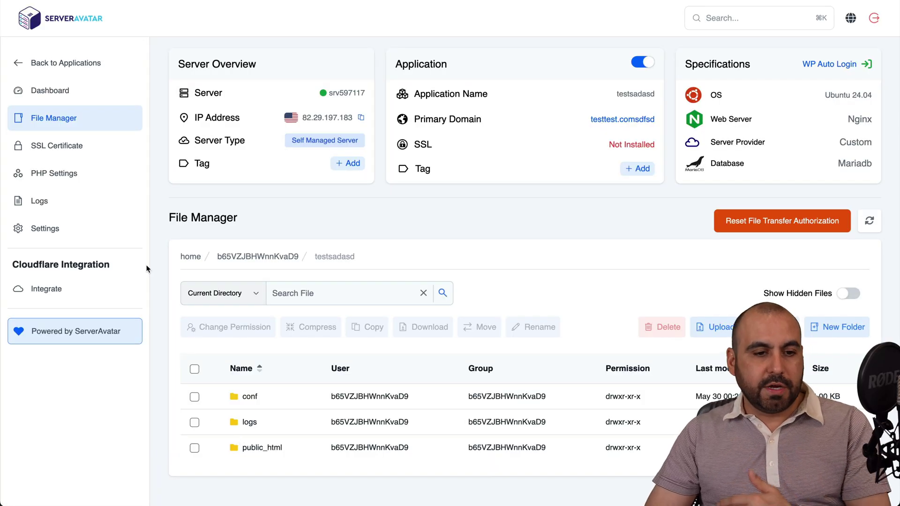
pyautogui.click(81, 148)
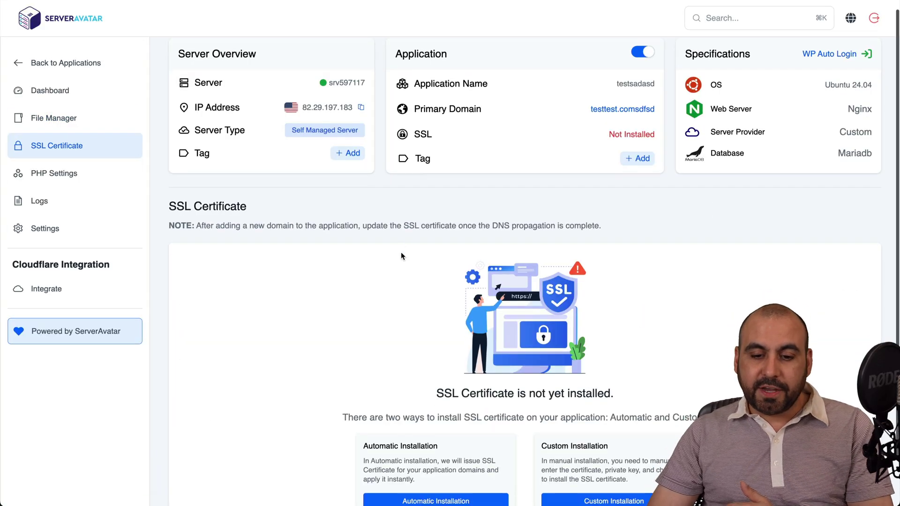
pyautogui.scroll(-2, 400, 252)
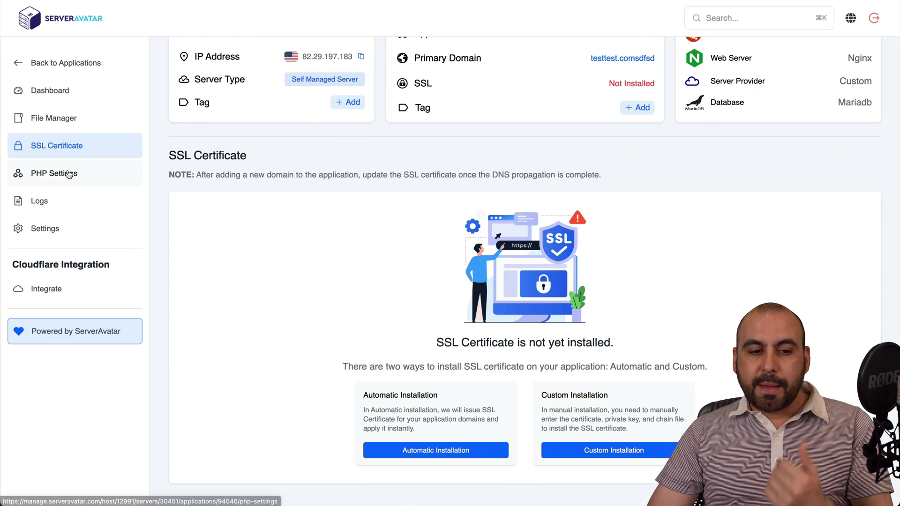
pyautogui.click(77, 173)
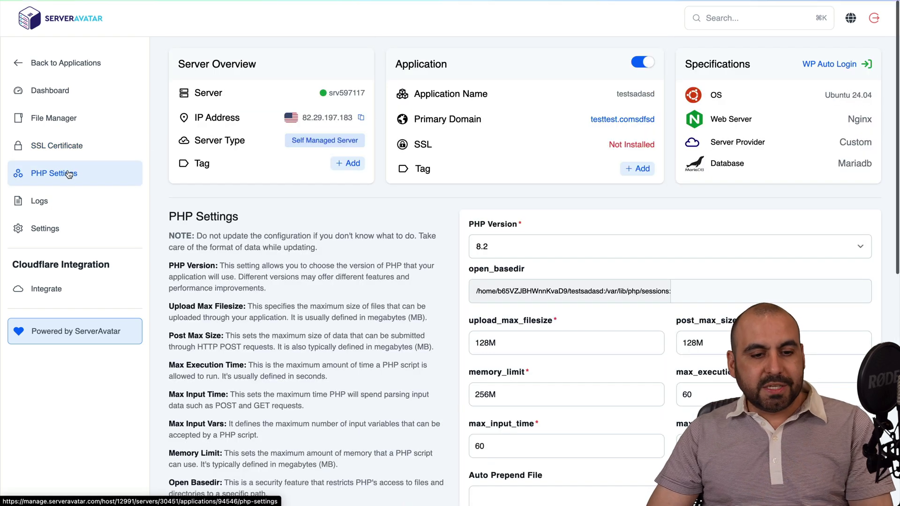
pyautogui.click(42, 228)
pyautogui.scroll(-3, 295, 302)
pyautogui.scroll(3, 296, 302)
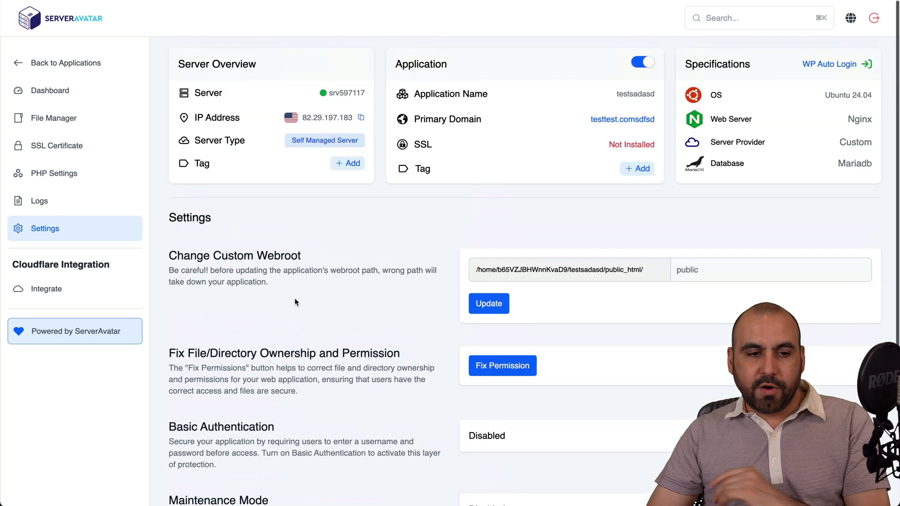
pyautogui.click(51, 91)
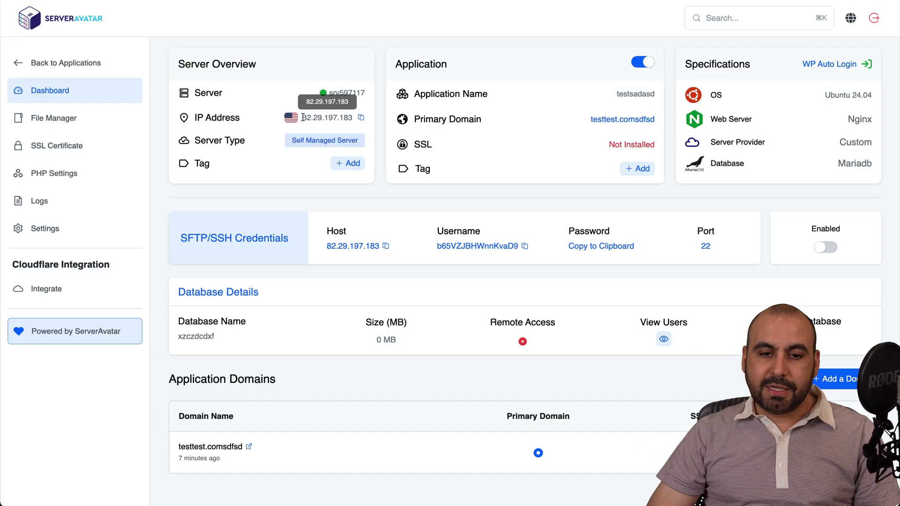
pyautogui.moveTo(302, 117); pyautogui.dragTo(364, 121)
pyautogui.click(371, 134)
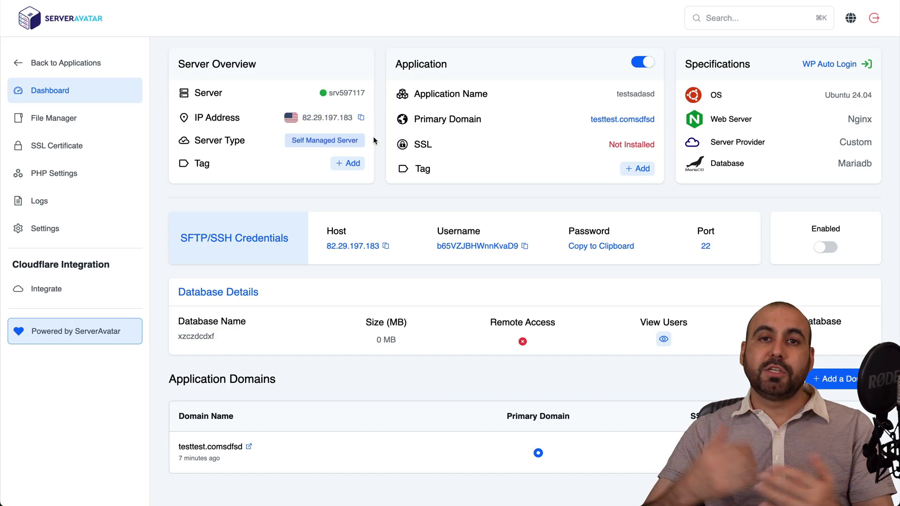